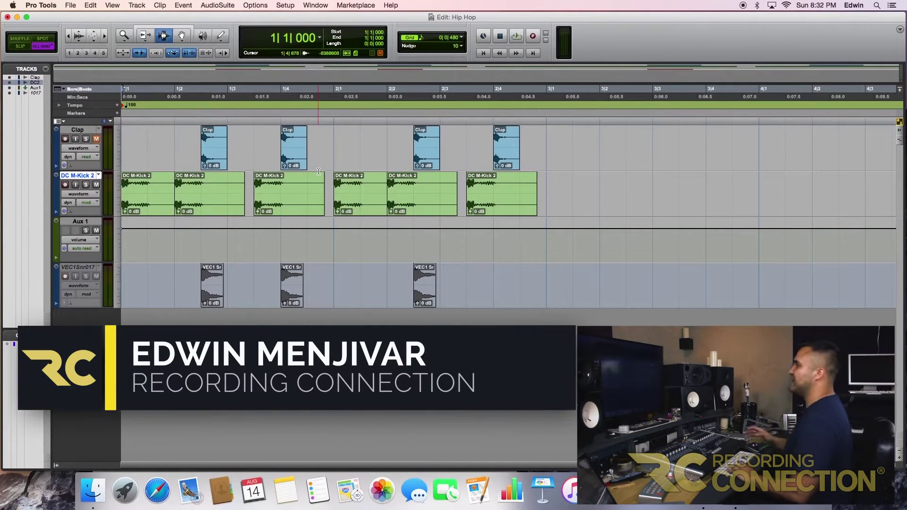
# Step: Play and loop the first two bars of the DC M-Kick 2 clips, then show the Mix window
pyautogui.press('space')
pyautogui.click(545, 195)
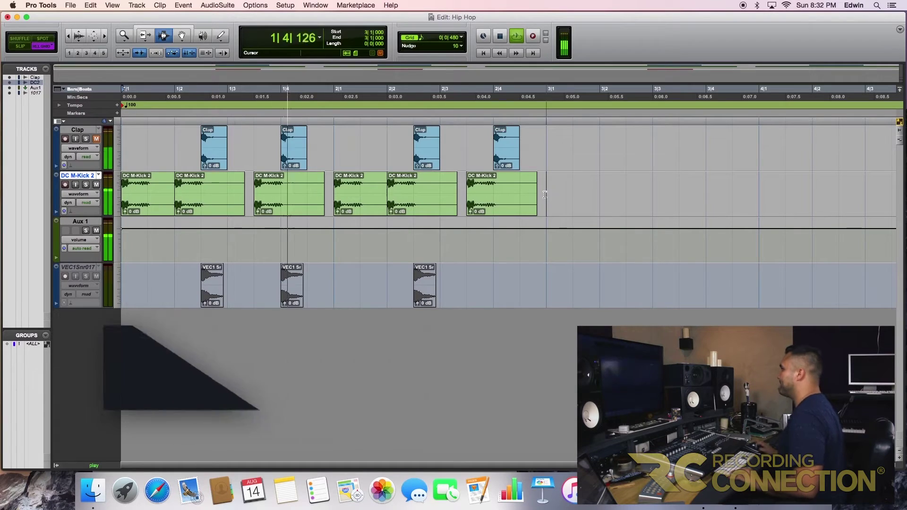
pyautogui.hotkey('shift', 'Return')
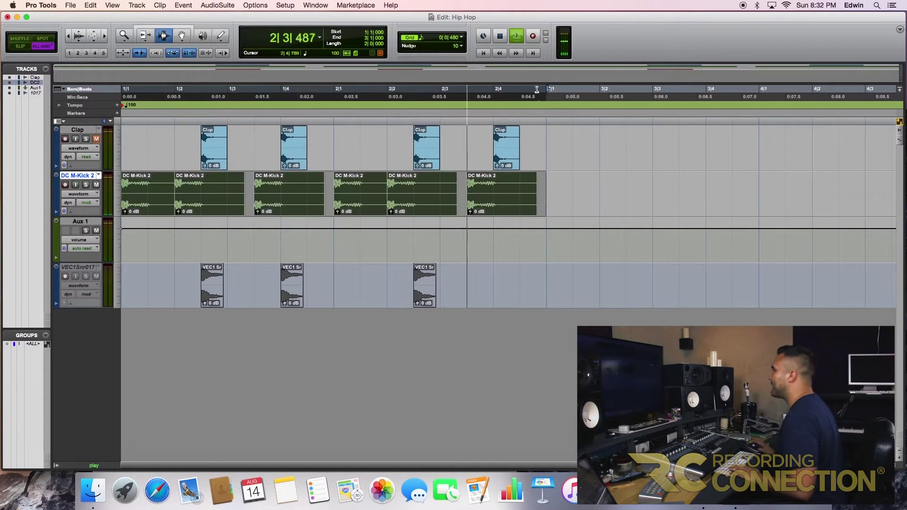
pyautogui.press('super+equal')
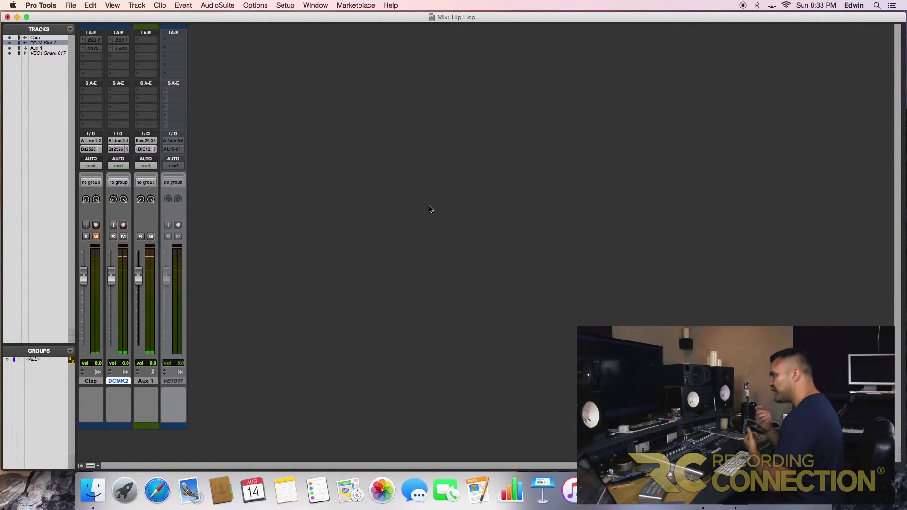
# Step: Activate the EQ3 7-Band on DCMK2 and set the low-mid cut to -5 dB near 335 Hz
pyautogui.click(121, 40)
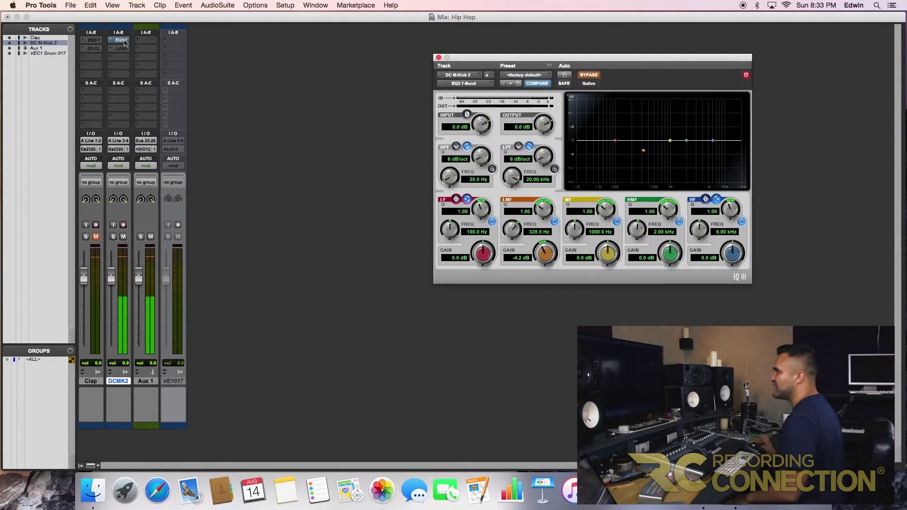
pyautogui.click(591, 76)
pyautogui.moveTo(646, 151)
pyautogui.mouseDown()
pyautogui.moveTo(638, 147)
pyautogui.moveTo(646, 155)
pyautogui.mouseUp()
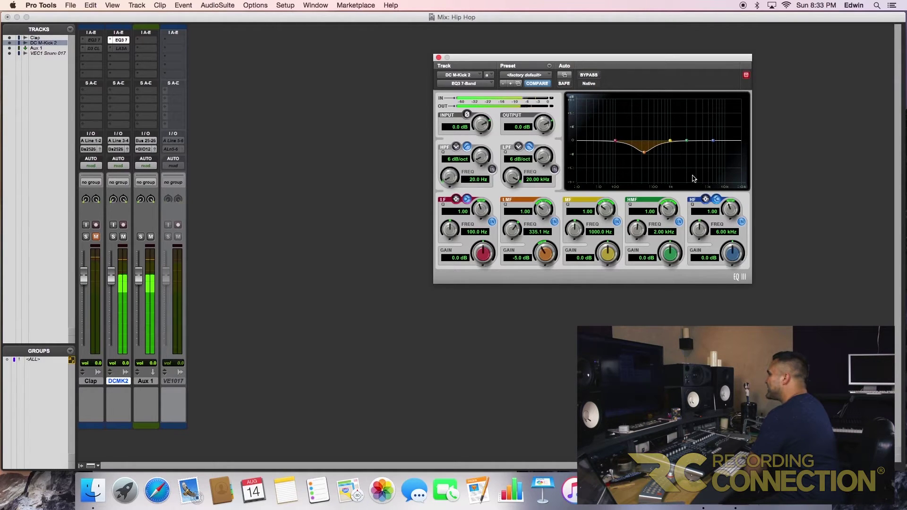
# Step: Add a narrow 3.6 dB upper-mid boost near 2.17 kHz
pyautogui.moveTo(688, 142); pyautogui.dragTo(689, 133)
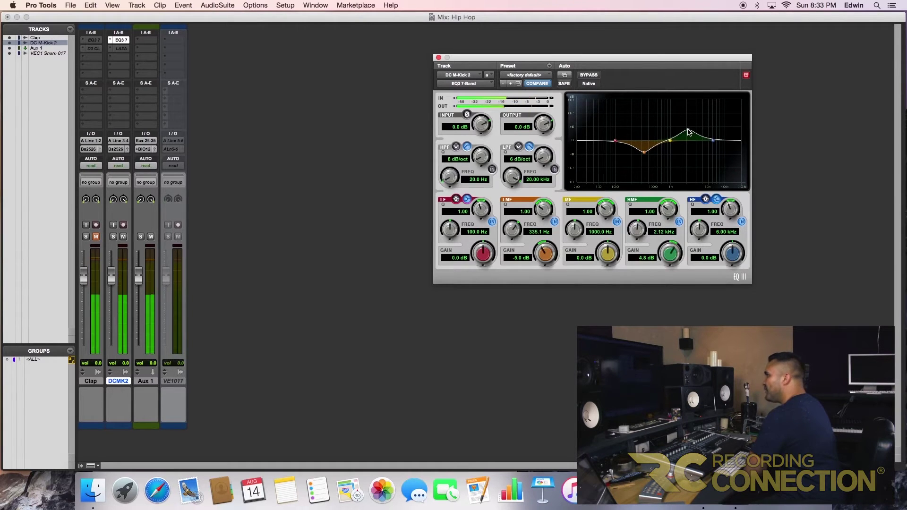
pyautogui.moveTo(665, 211); pyautogui.dragTo(667, 202)
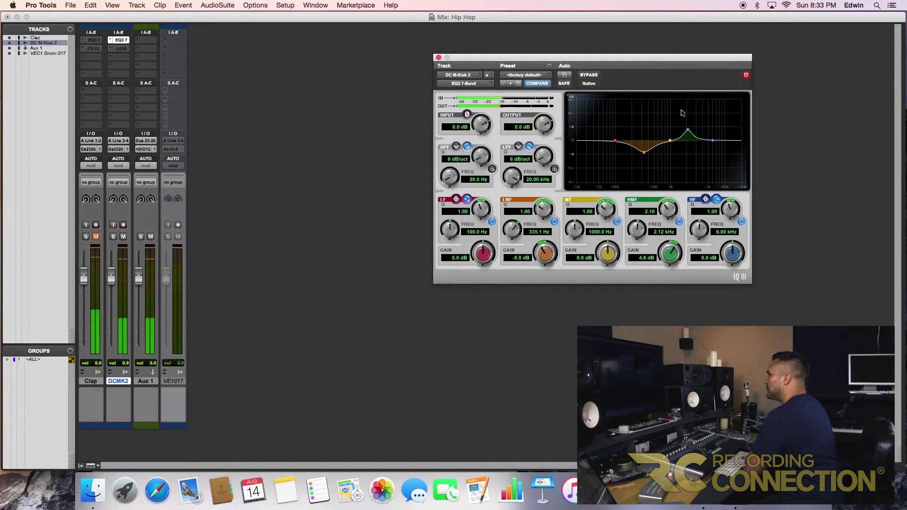
pyautogui.moveTo(689, 132); pyautogui.dragTo(689, 135)
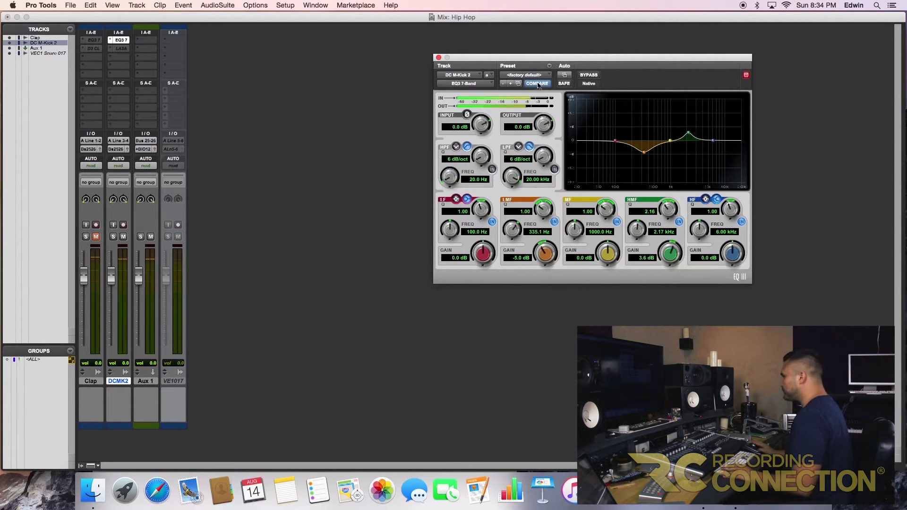
# Step: A/B the EQ against bypass and move the upper-mid boost to 4.0 dB at 2.39 kHz
pyautogui.click(595, 77)
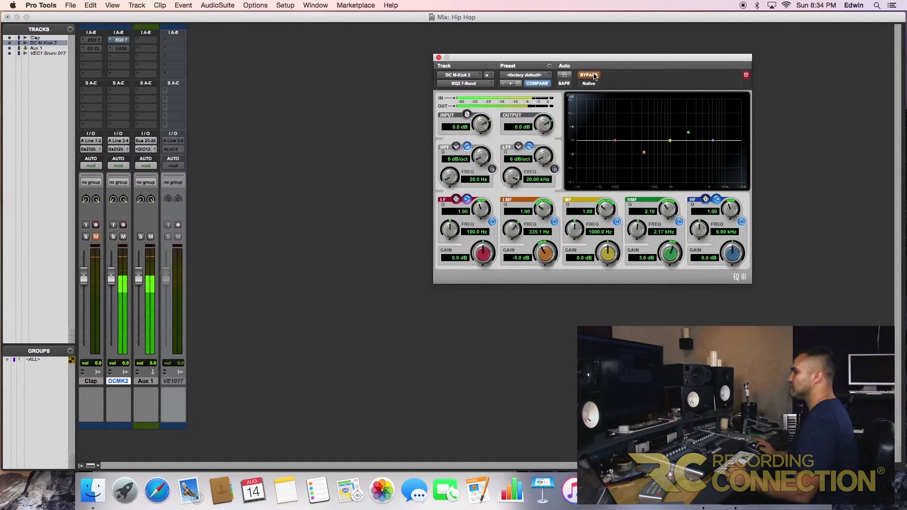
pyautogui.click(595, 77)
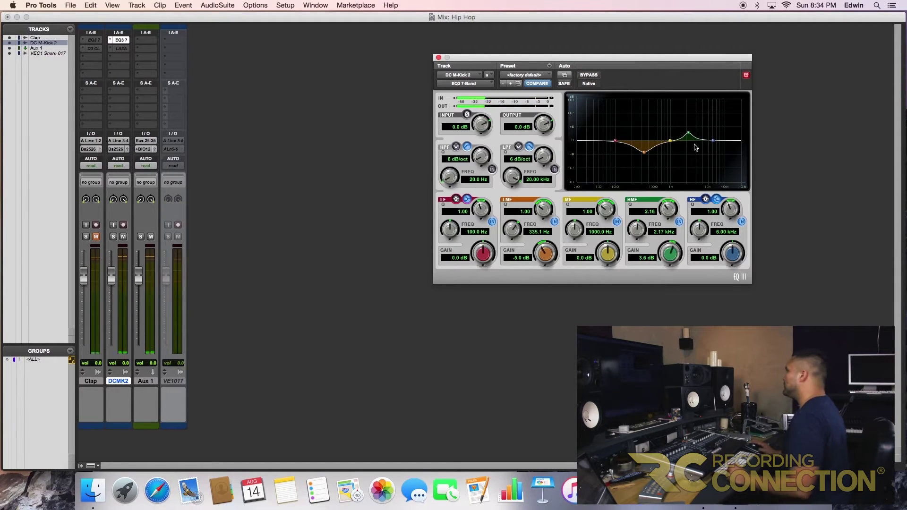
pyautogui.moveTo(689, 134); pyautogui.dragTo(692, 134)
# Step: A/B the EQ again and shift the 5 dB low-mid cut to 341.8 Hz
pyautogui.click(591, 76)
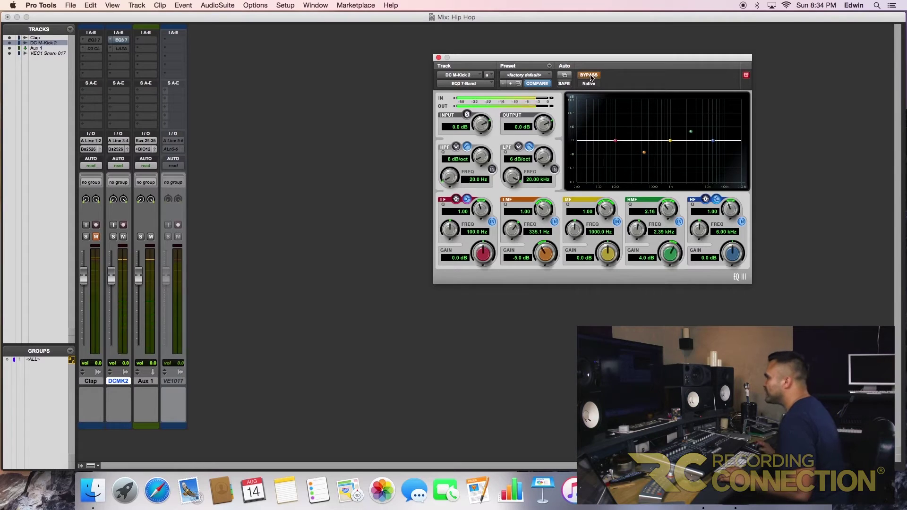
pyautogui.click(591, 76)
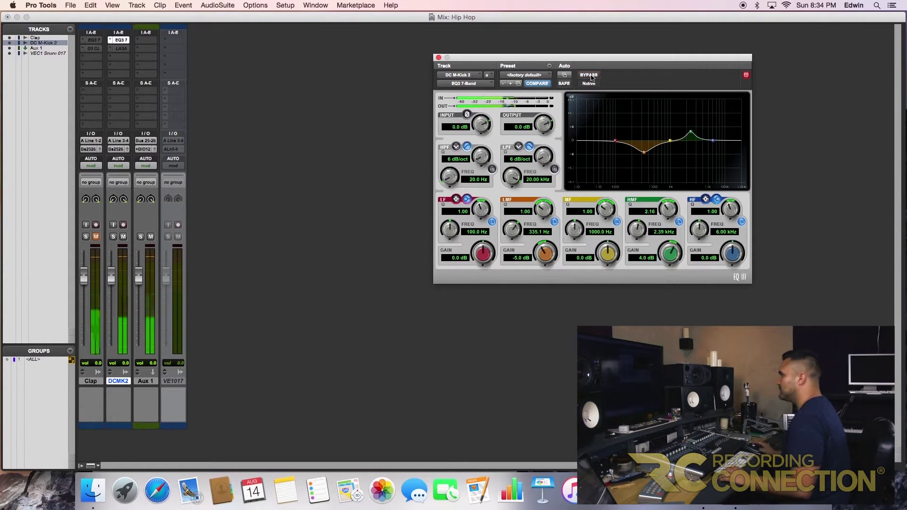
pyautogui.moveTo(644, 153); pyautogui.dragTo(645, 155)
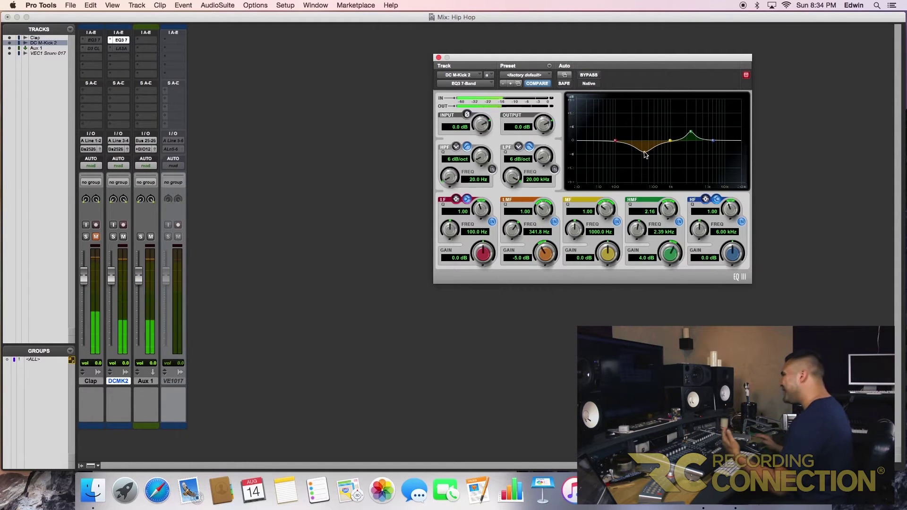
# Step: Enable the EQ's high-pass filter with a 24 dB/oct slope and cutoff near 47 Hz
pyautogui.click(493, 169)
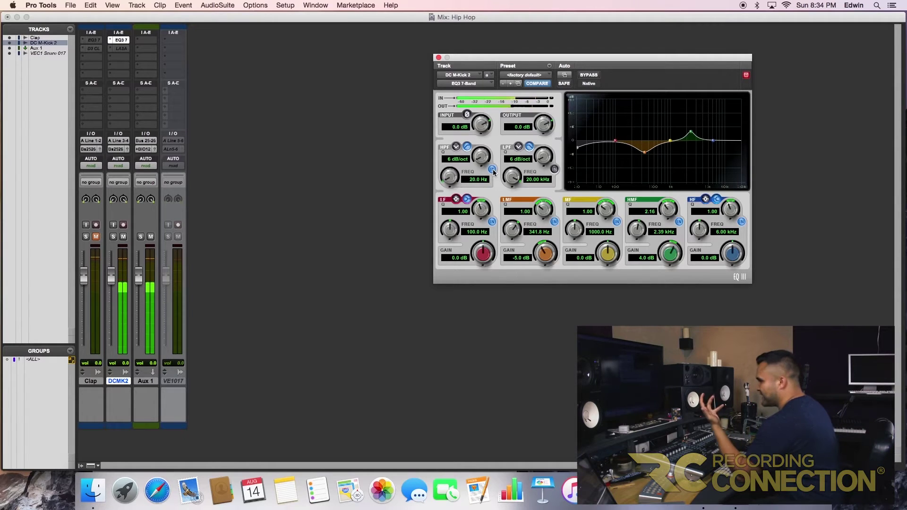
pyautogui.moveTo(481, 156); pyautogui.dragTo(492, 106)
pyautogui.moveTo(451, 176); pyautogui.dragTo(448, 158)
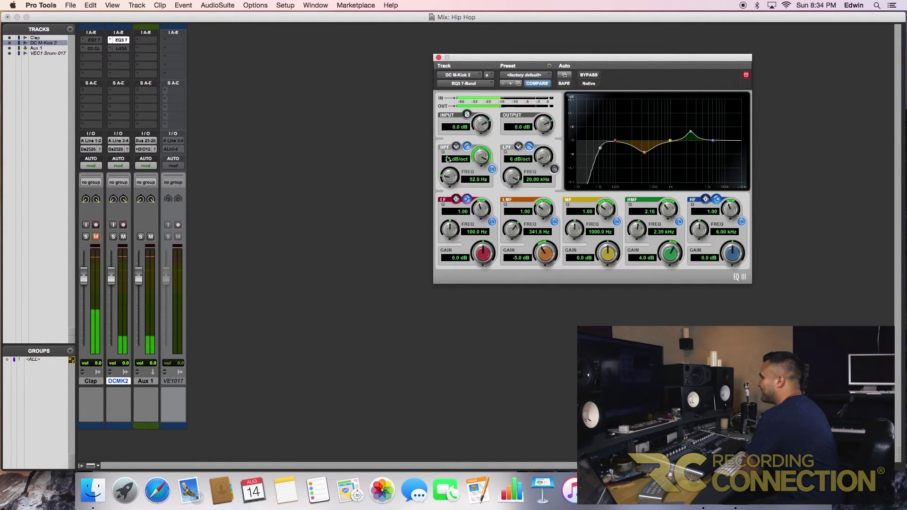
pyautogui.moveTo(601, 150); pyautogui.dragTo(604, 151)
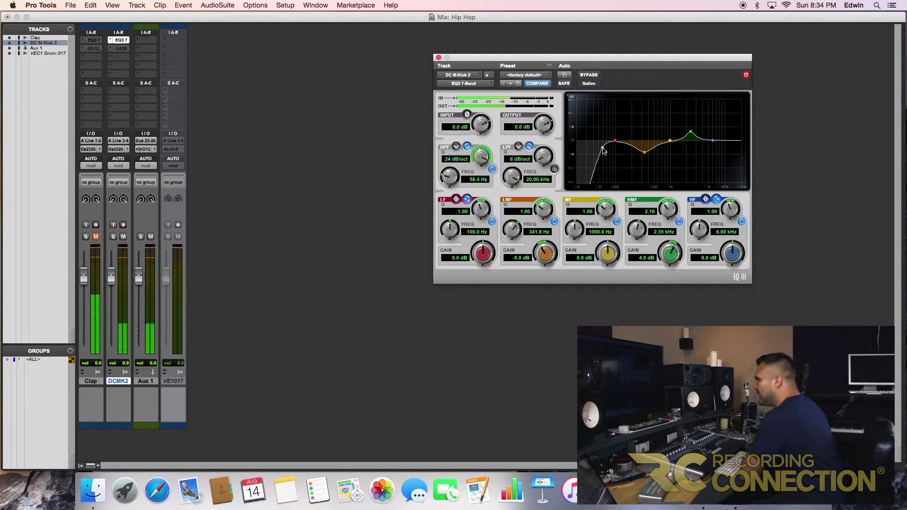
pyautogui.moveTo(602, 151)
pyautogui.mouseDown()
pyautogui.moveTo(636, 150)
pyautogui.moveTo(597, 149)
pyautogui.mouseUp()
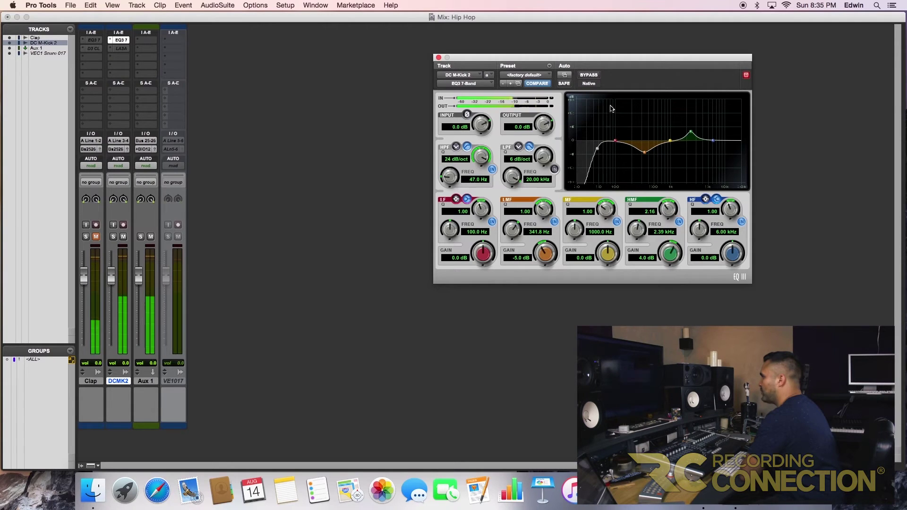
pyautogui.click(596, 76)
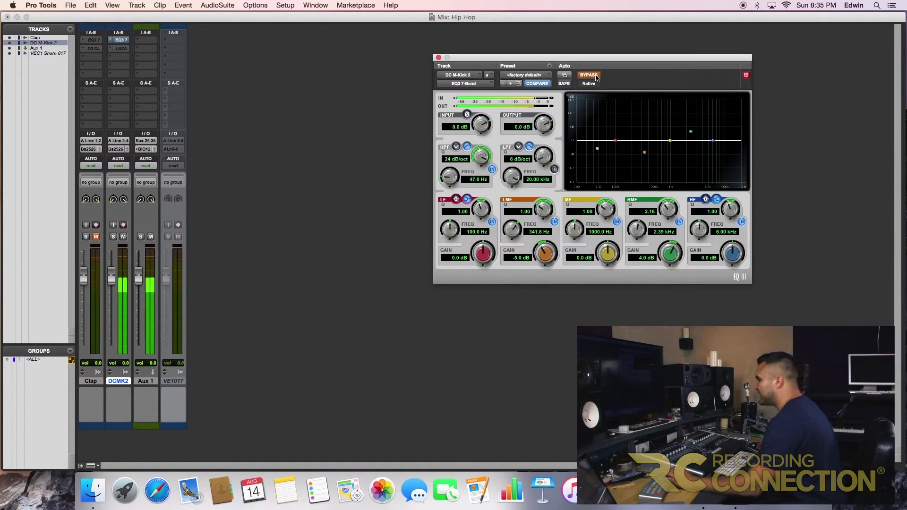
pyautogui.click(597, 75)
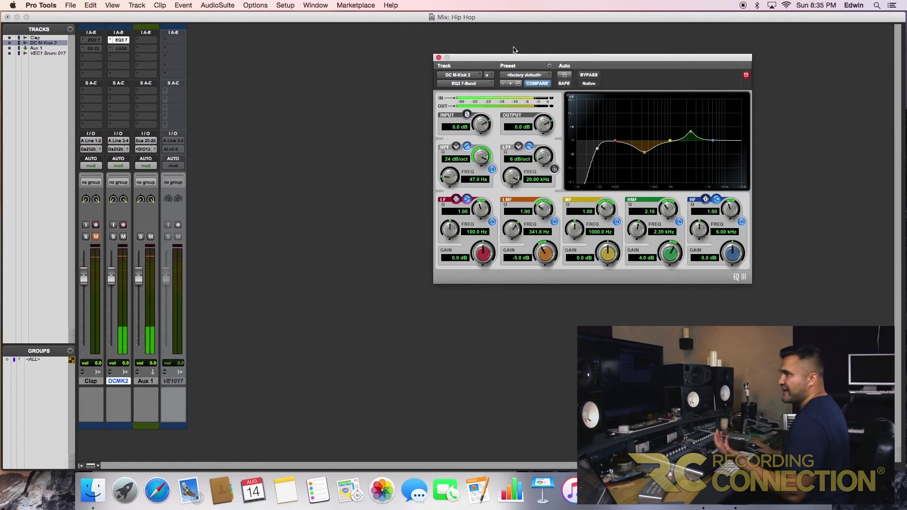
# Step: Activate the LA-3A compressor on DCMK2 and A/B it twice against bypass
pyautogui.click(125, 51)
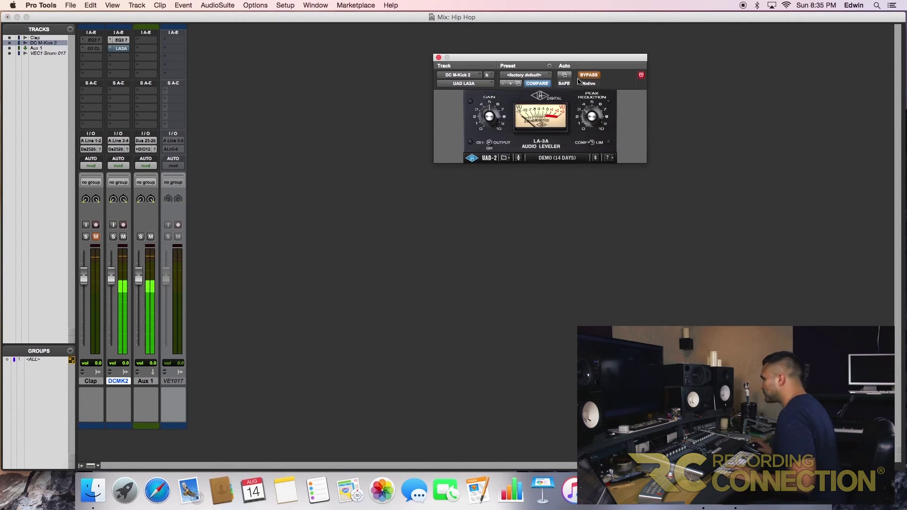
pyautogui.keyDown('super'); pyautogui.click(125, 51); pyautogui.keyUp('super')
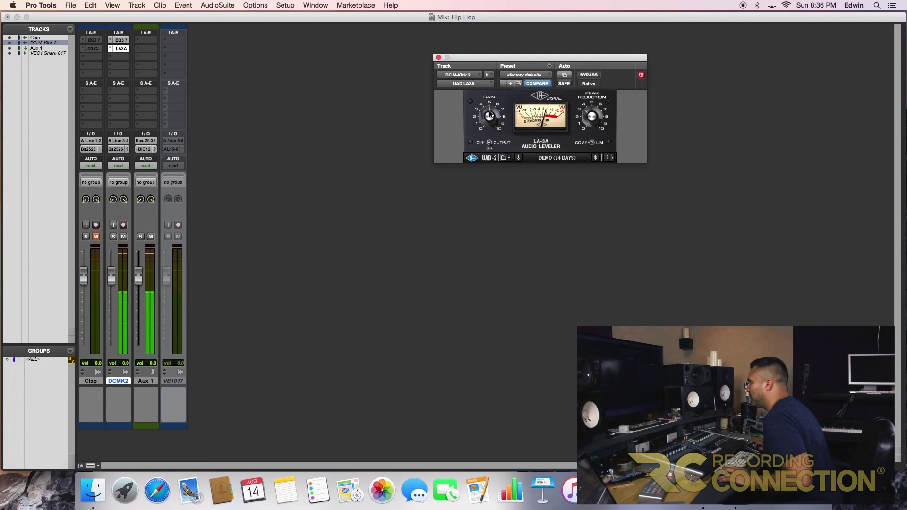
pyautogui.click(589, 75)
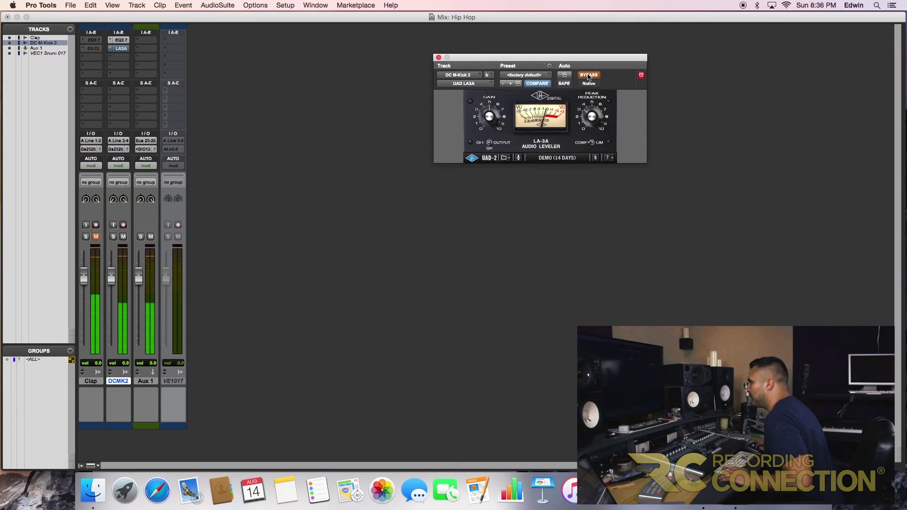
pyautogui.click(589, 75)
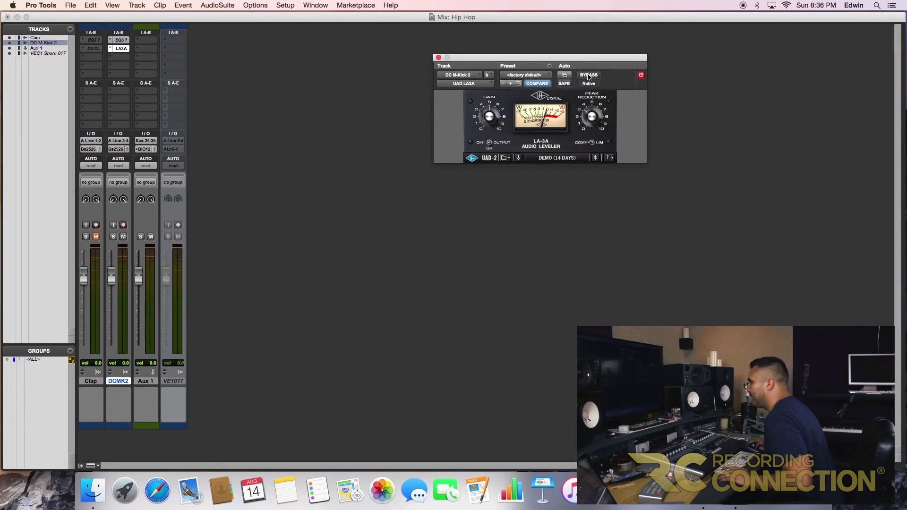
pyautogui.click(589, 75)
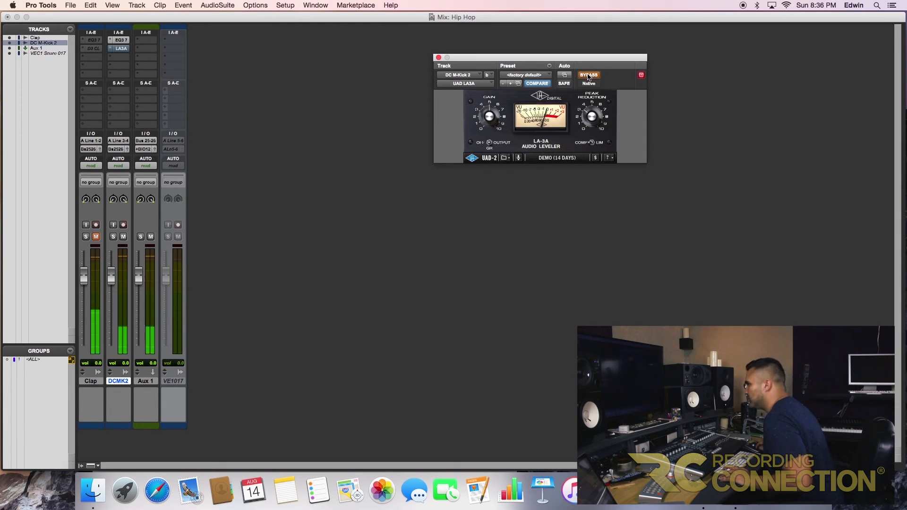
pyautogui.click(589, 76)
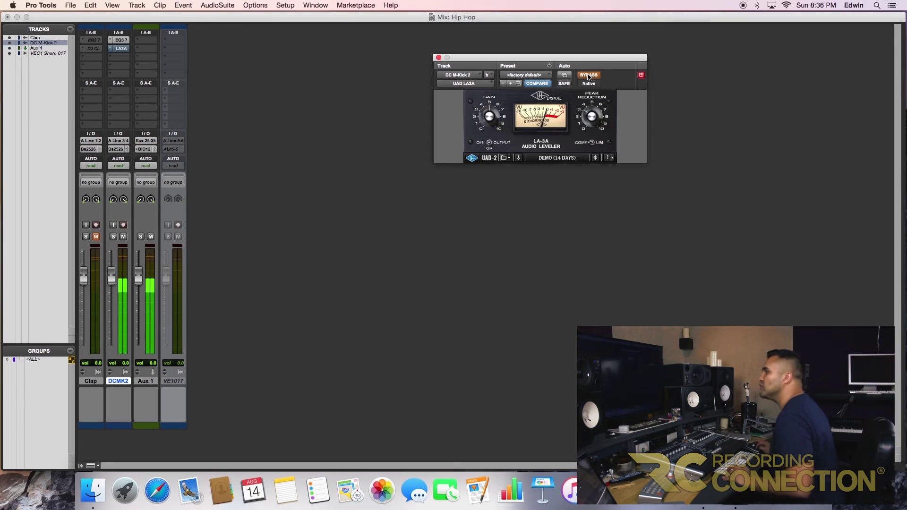
# Step: Close the LA-3A window and reopen the kick's EQ III
pyautogui.click(438, 57)
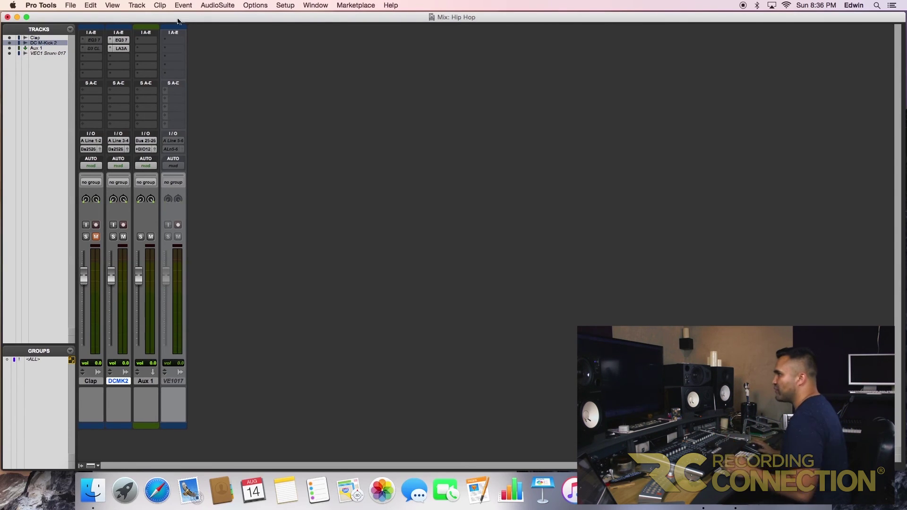
pyautogui.click(121, 41)
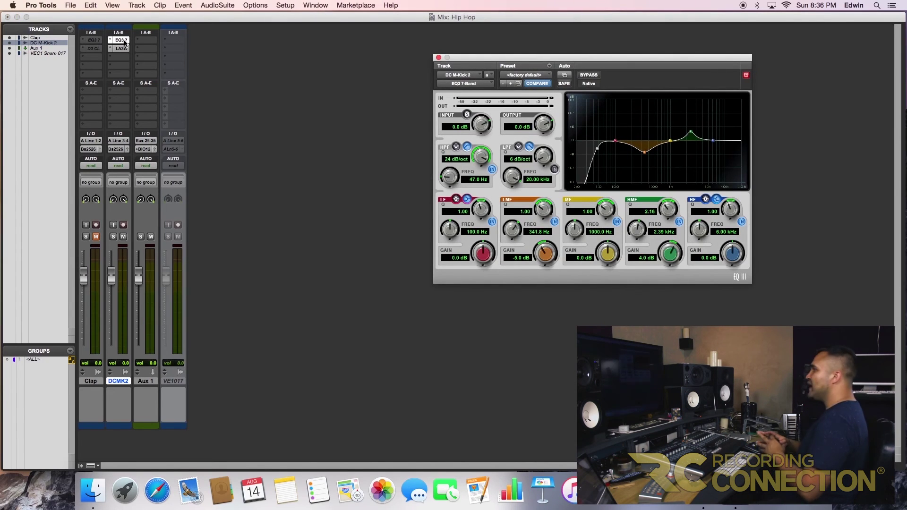